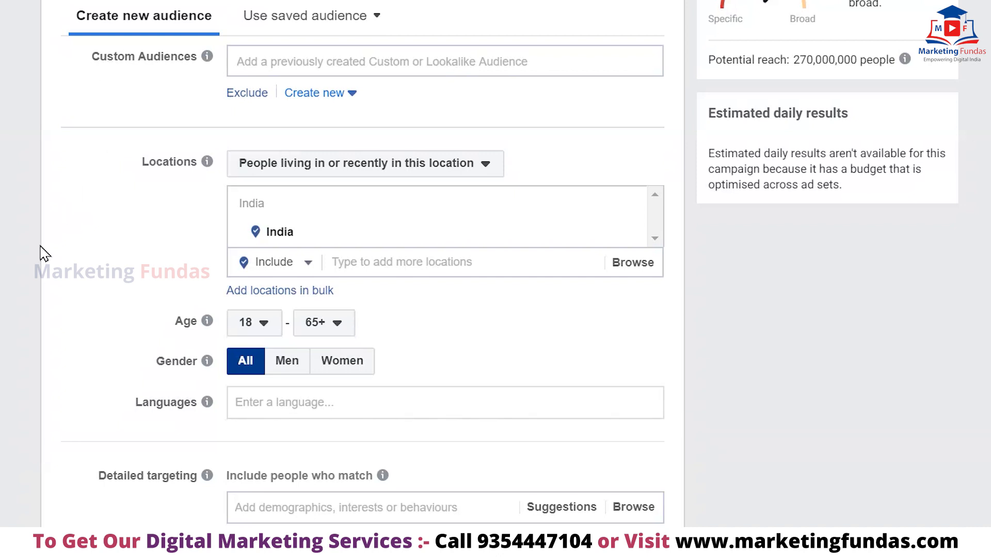
- Add the city Delhi, Delhi, India as the targeted audience location
{"action": "scroll", "coordinate": [56, 206], "scroll_direction": "down", "scroll_amount": 1}
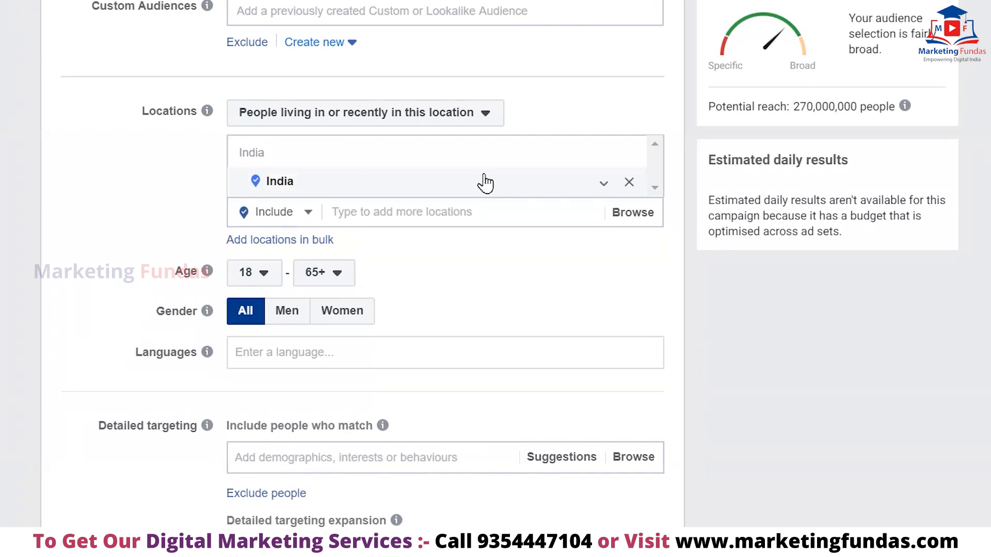
{"action": "left_click", "coordinate": [463, 215]}
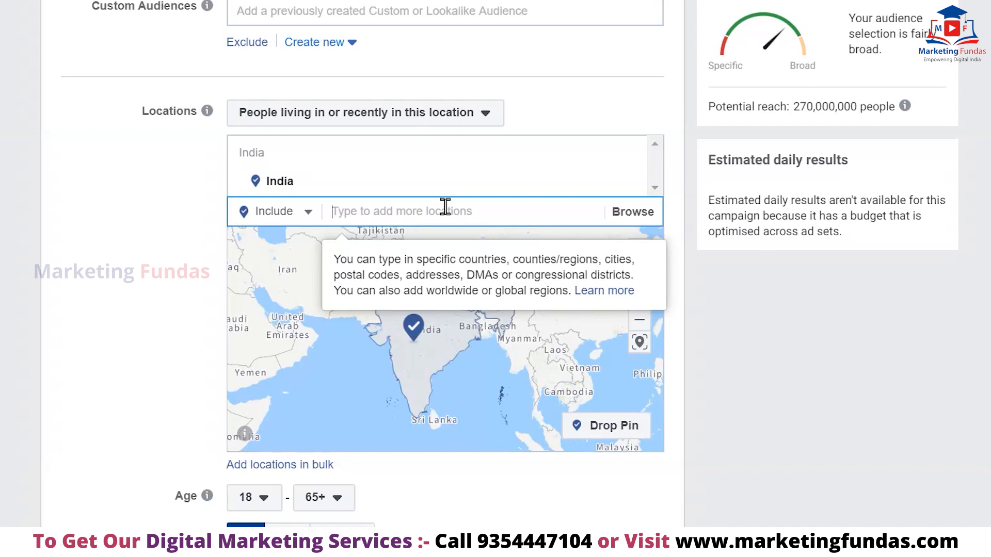
{"action": "left_click", "coordinate": [408, 216]}
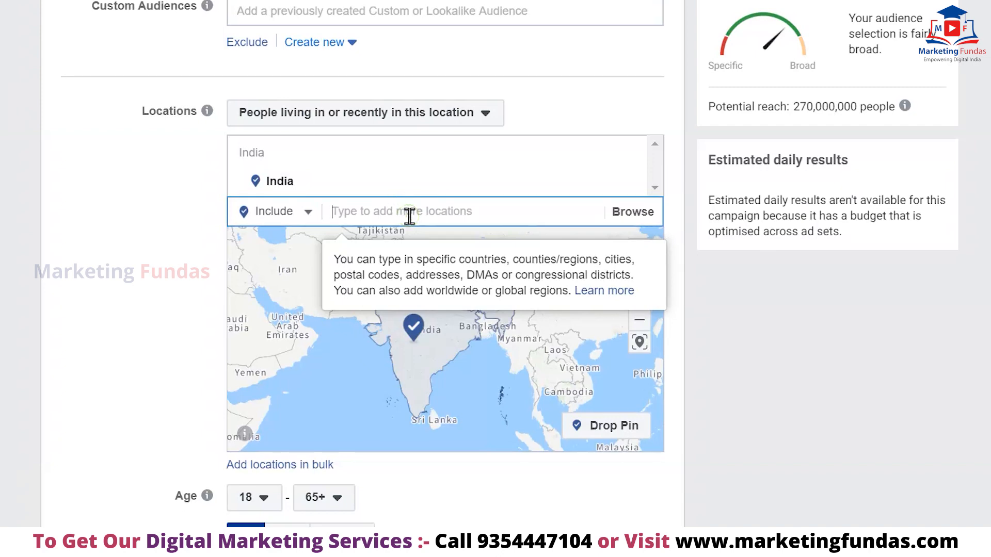
{"action": "type", "text": "delhi"}
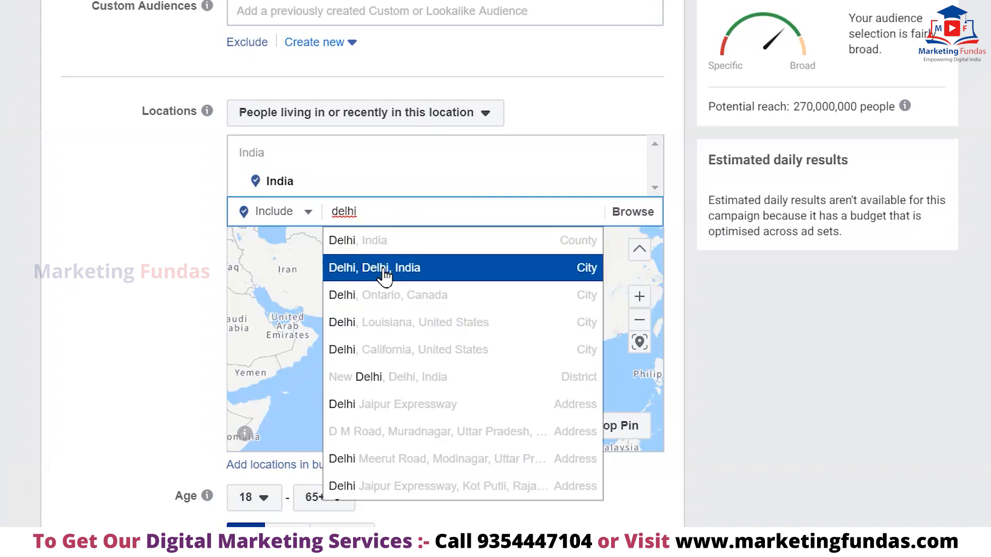
{"action": "left_click", "coordinate": [384, 269]}
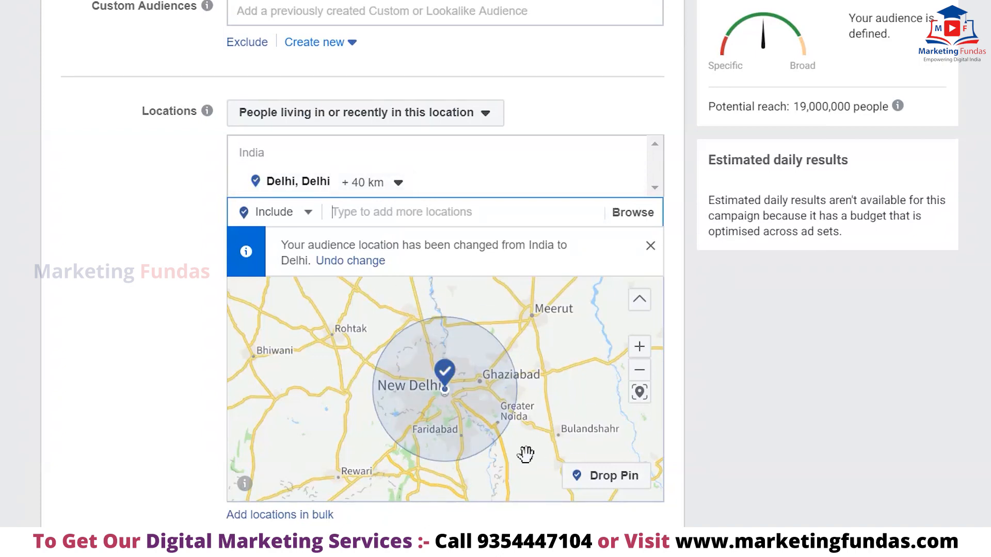
- Restrict the Delhi location to the city itself, without the surrounding radius
{"action": "left_click", "coordinate": [400, 186]}
{"action": "left_click", "coordinate": [379, 214]}
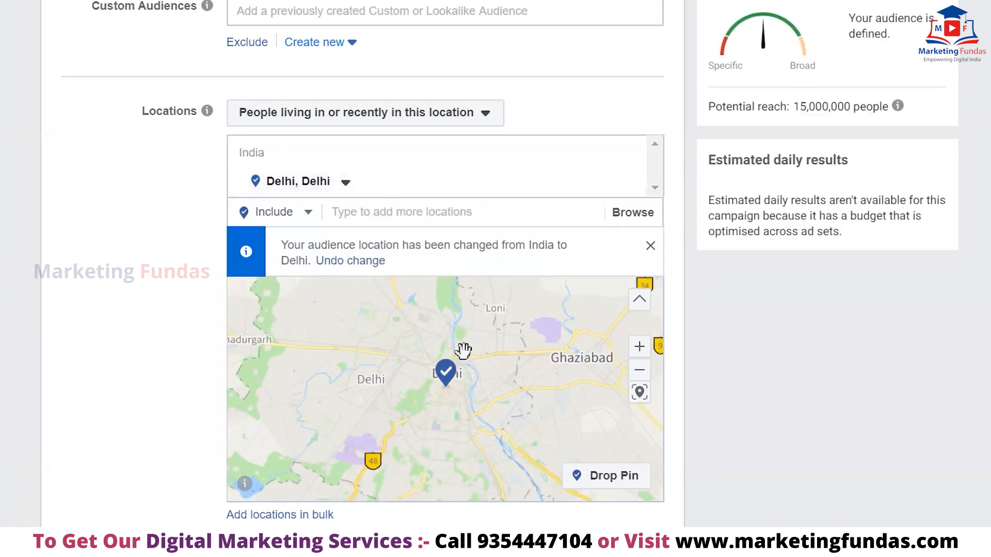
{"action": "left_click", "coordinate": [897, 105]}
{"action": "left_click", "coordinate": [773, 11]}
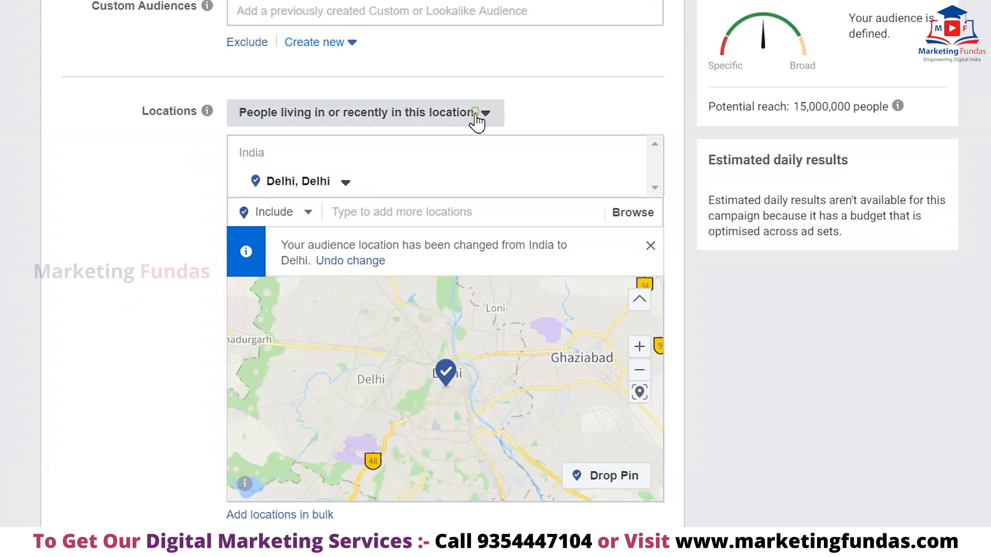
- Try the location types for people living in, recently in and travelling in Delhi, and return to People living in or recently in this location
{"action": "left_click", "coordinate": [469, 113]}
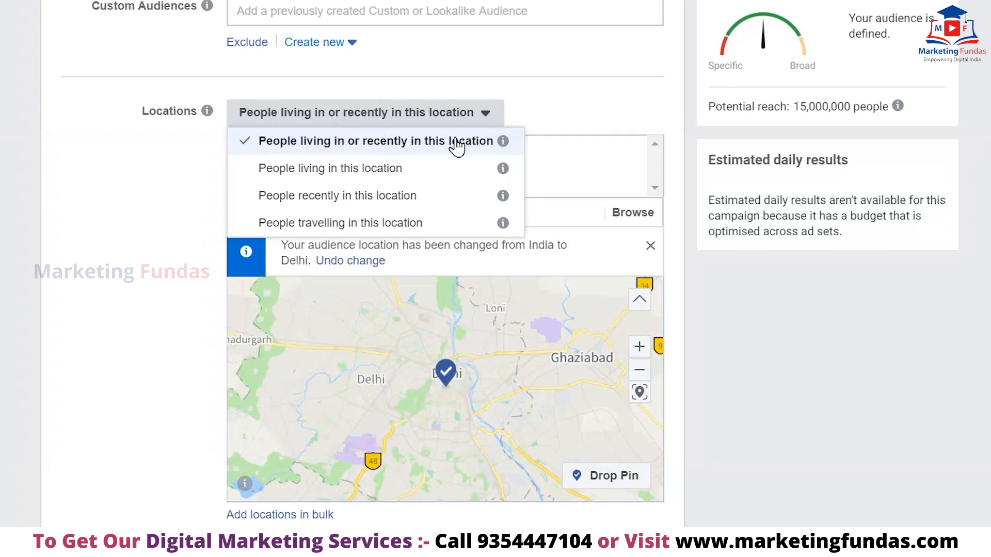
{"action": "left_click", "coordinate": [308, 173]}
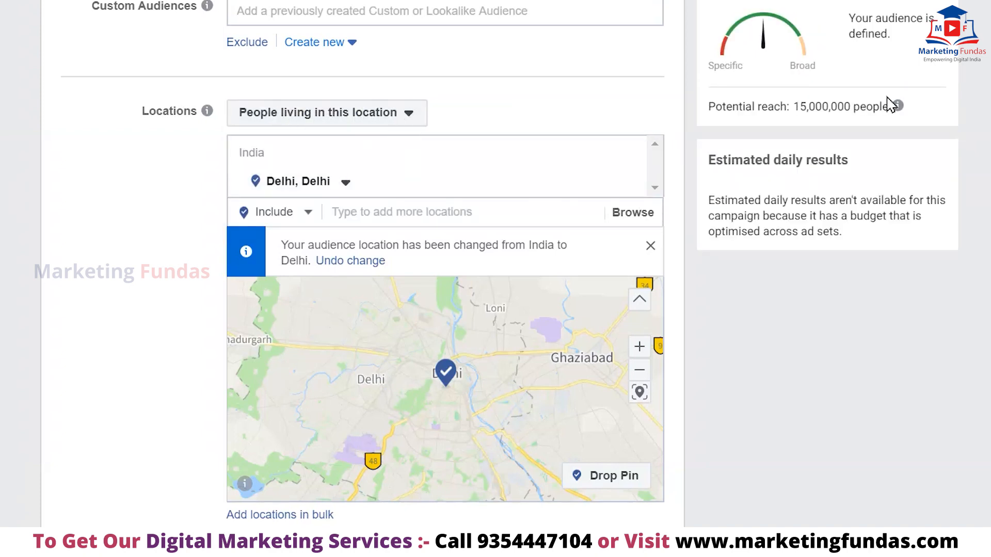
{"action": "left_click", "coordinate": [359, 120]}
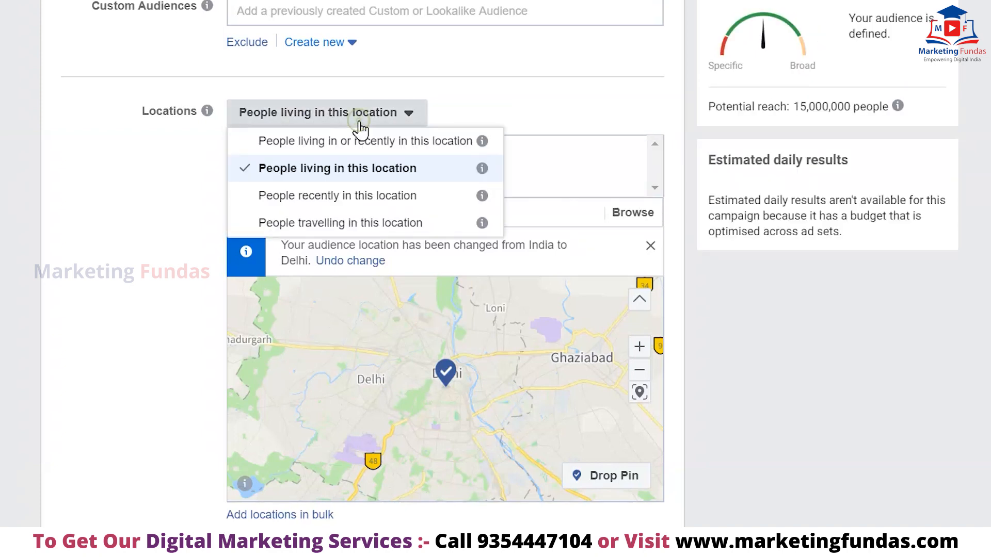
{"action": "left_click", "coordinate": [312, 201]}
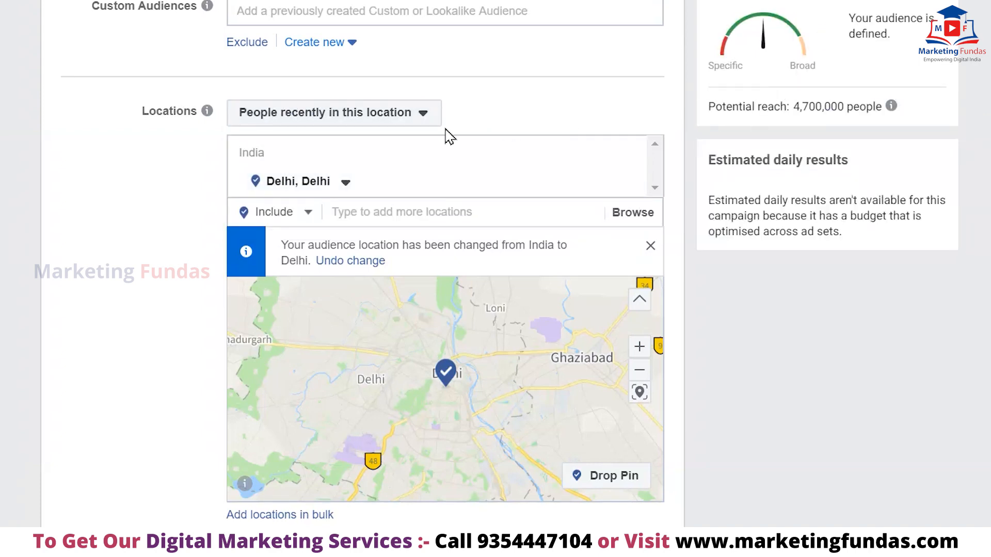
{"action": "left_click", "coordinate": [412, 111]}
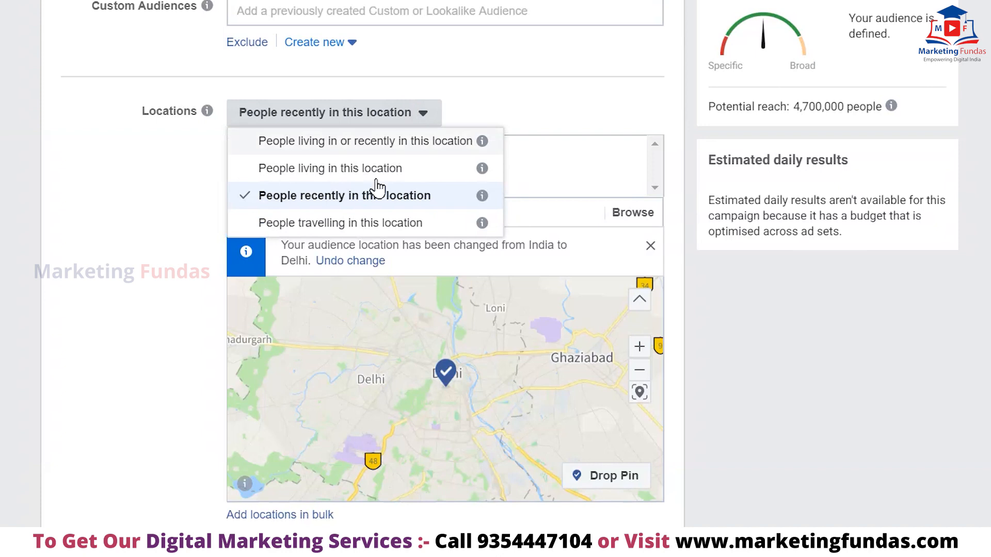
{"action": "left_click", "coordinate": [342, 224]}
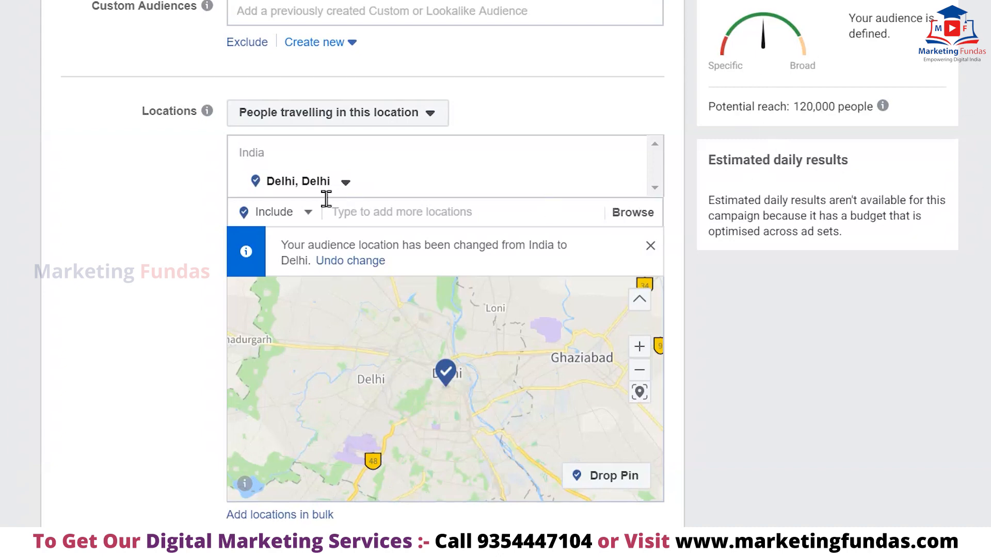
{"action": "left_click", "coordinate": [431, 118]}
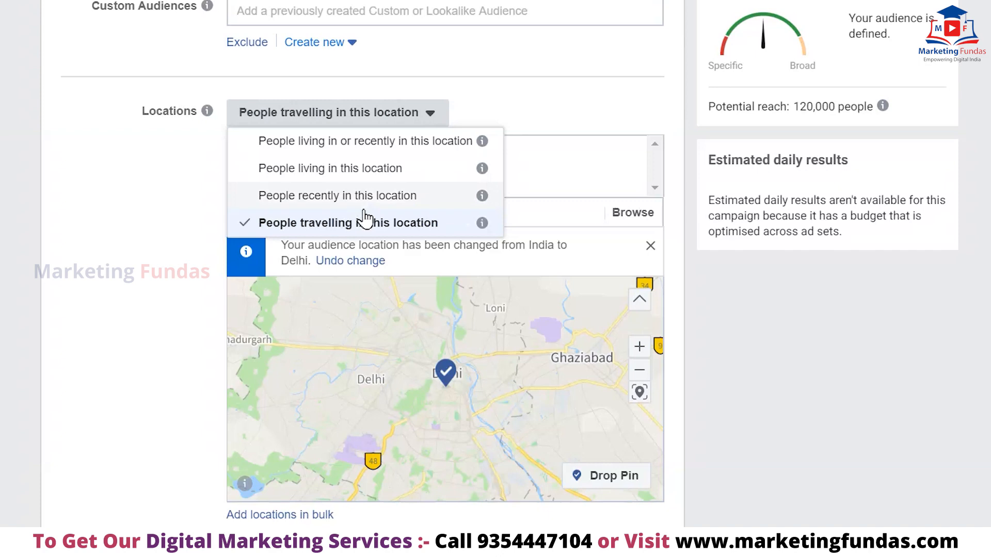
{"action": "left_click", "coordinate": [322, 148]}
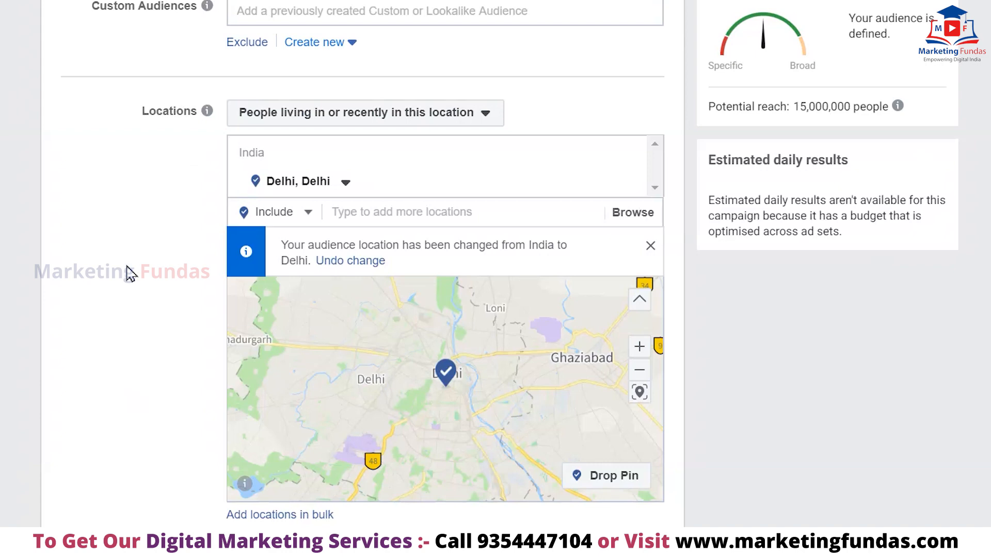
{"action": "scroll", "coordinate": [129, 273], "scroll_direction": "down", "scroll_amount": 2}
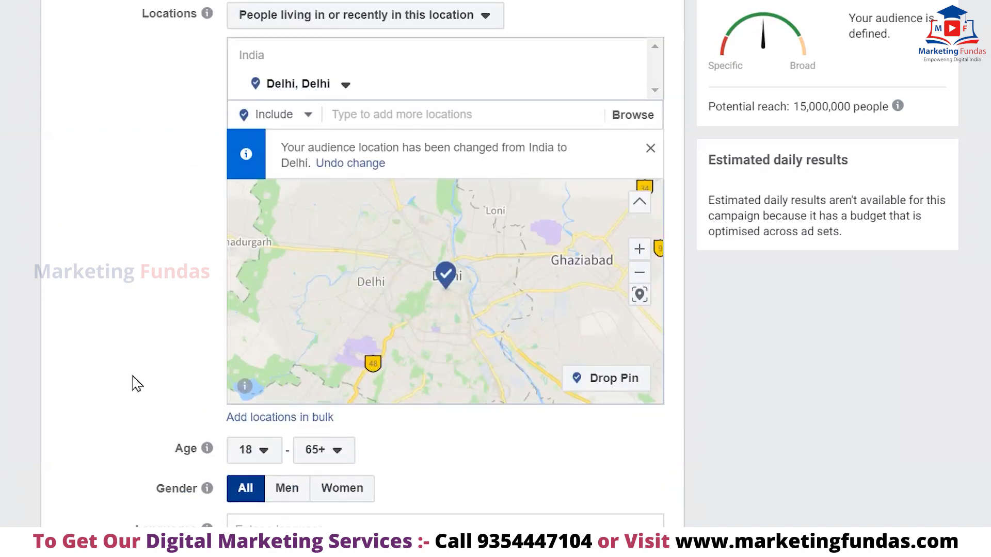
{"action": "left_click", "coordinate": [308, 122]}
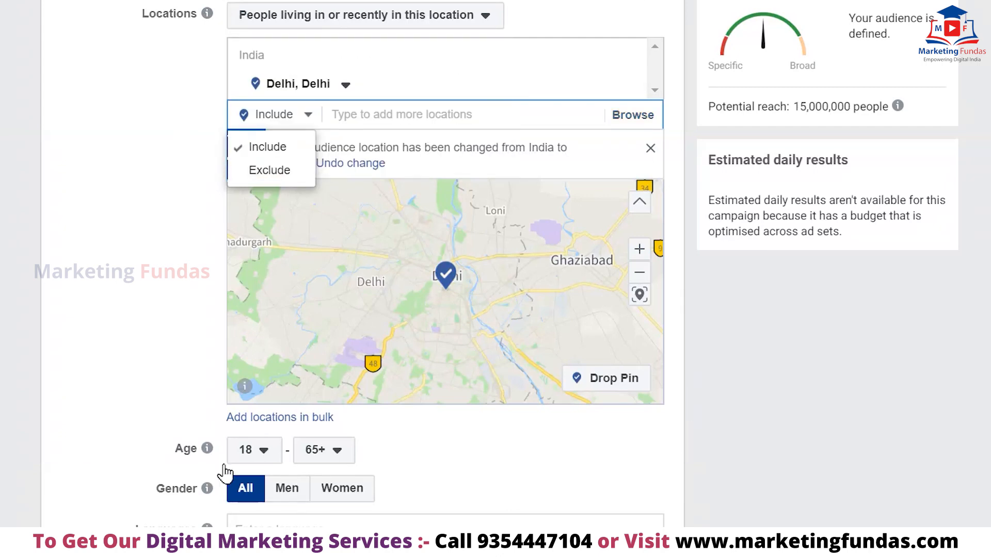
{"action": "left_click", "coordinate": [117, 260]}
- Set the audience's age range to 24 - 40
{"action": "scroll", "coordinate": [144, 380], "scroll_direction": "down", "scroll_amount": 4}
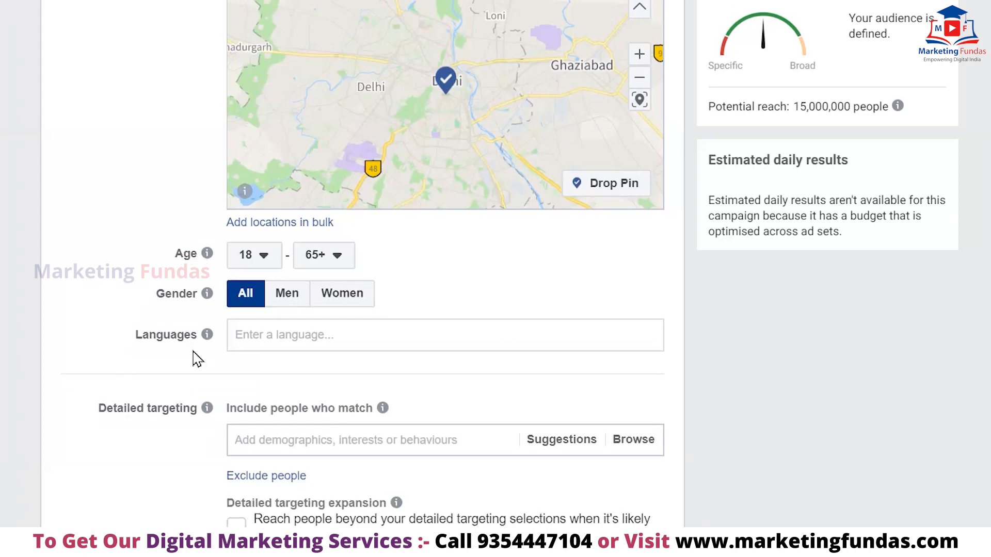
{"action": "scroll", "coordinate": [95, 299], "scroll_direction": "up", "scroll_amount": 2}
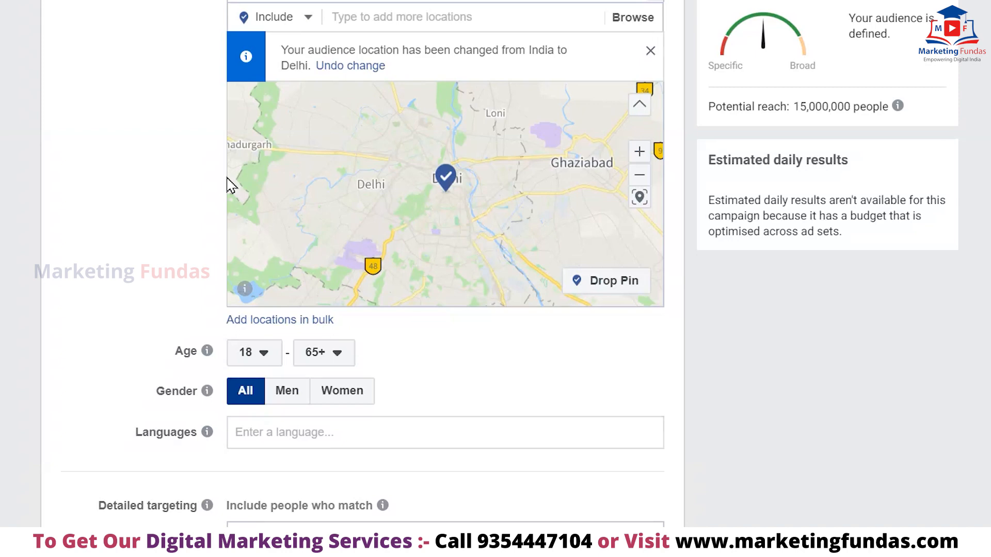
{"action": "scroll", "coordinate": [165, 228], "scroll_direction": "down", "scroll_amount": 2}
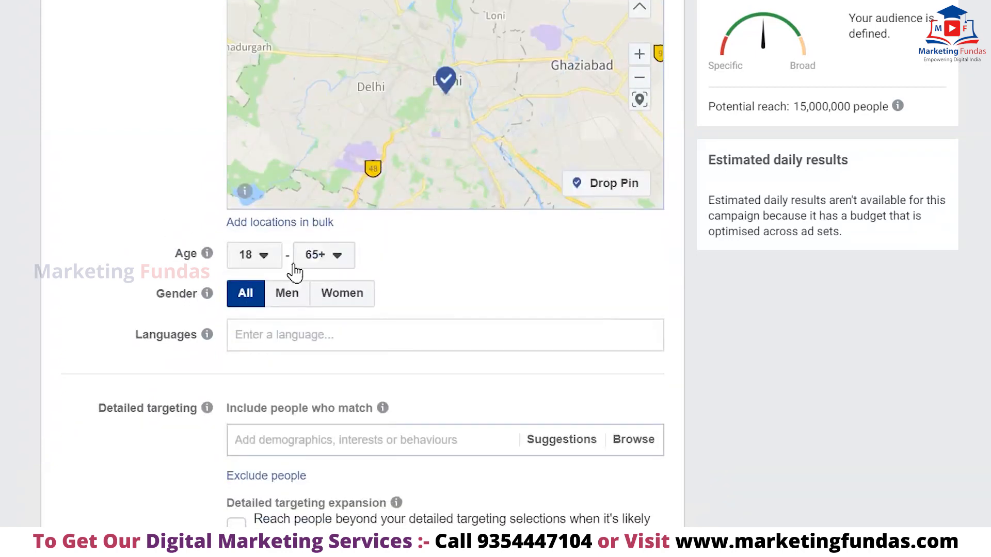
{"action": "left_click", "coordinate": [273, 263]}
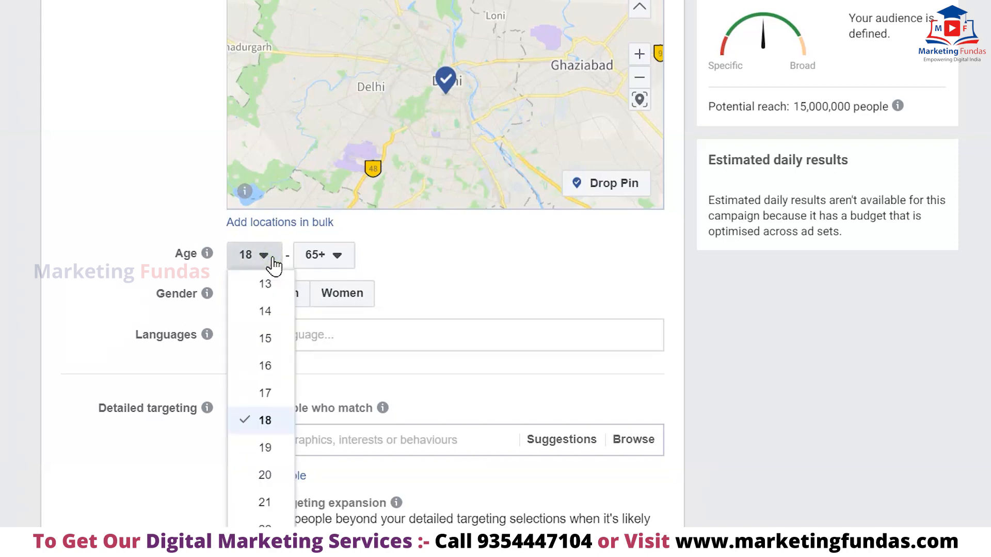
{"action": "scroll", "coordinate": [275, 366], "scroll_direction": "down", "scroll_amount": 2}
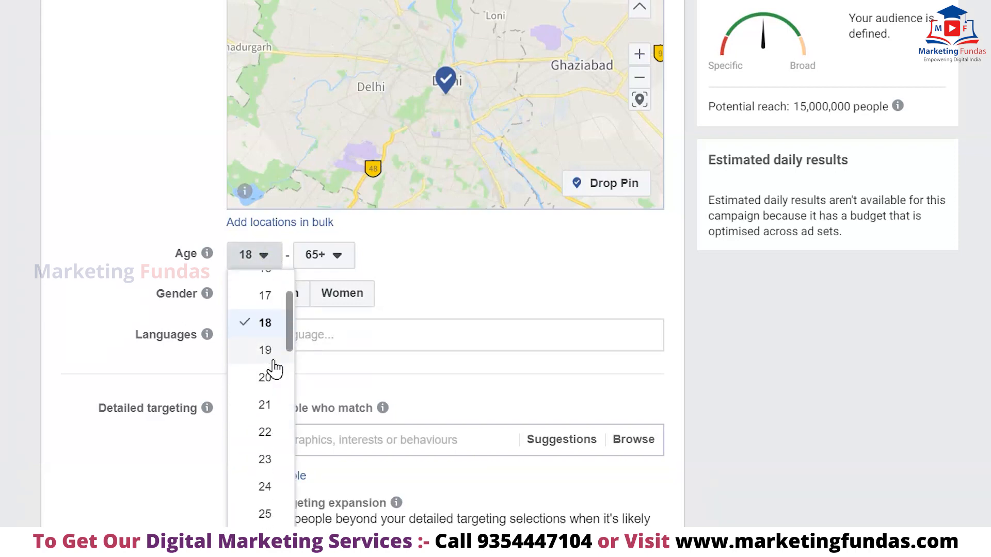
{"action": "scroll", "coordinate": [273, 367], "scroll_direction": "down", "scroll_amount": 2}
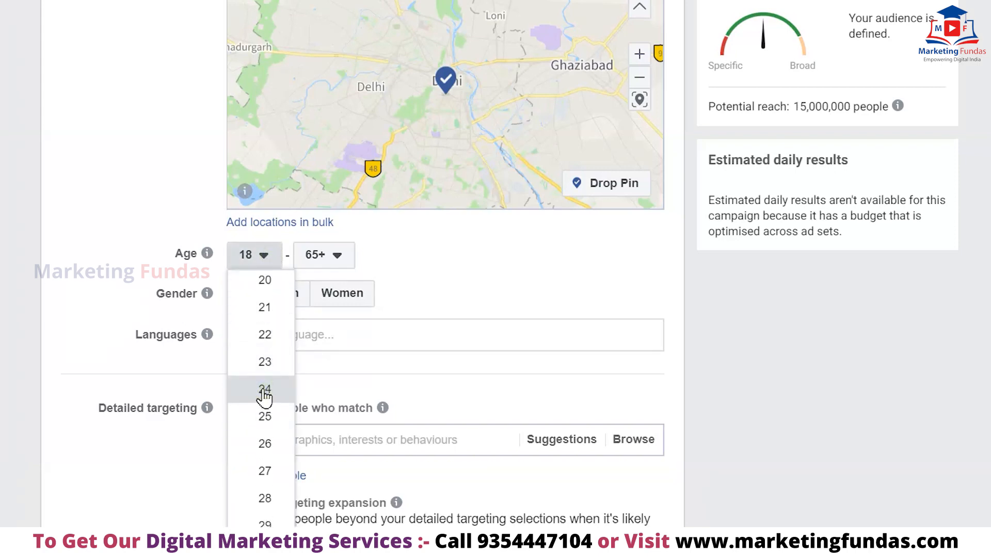
{"action": "left_click", "coordinate": [264, 396]}
{"action": "left_click", "coordinate": [338, 260]}
{"action": "scroll", "coordinate": [334, 405], "scroll_direction": "up", "scroll_amount": 7}
{"action": "scroll", "coordinate": [334, 405], "scroll_direction": "up", "scroll_amount": 2}
{"action": "left_click", "coordinate": [336, 356]}
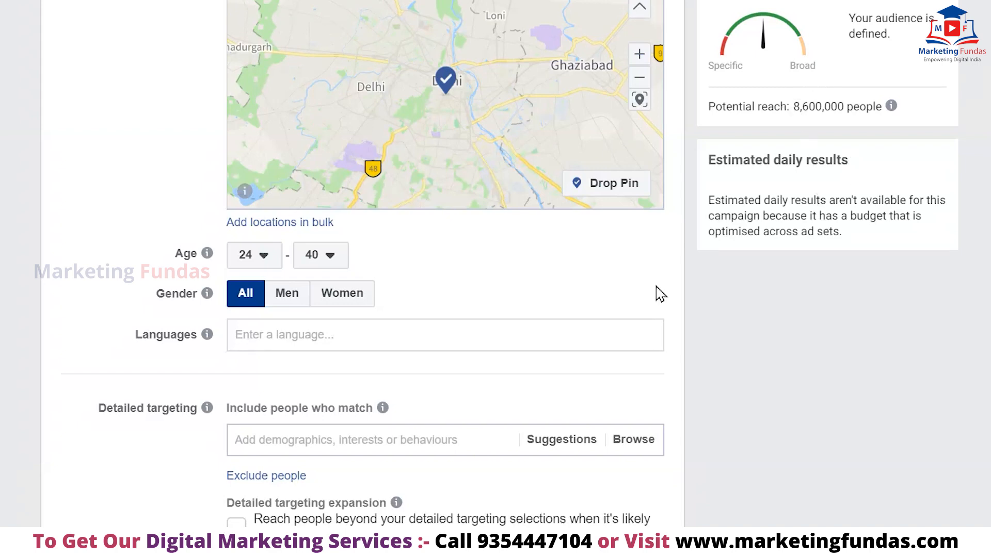
- Include the education level At university (postgraduate) from the Demographics category in the detailed targeting
{"action": "mouse_move", "coordinate": [184, 312]}
{"action": "scroll", "coordinate": [230, 261], "scroll_direction": "down", "scroll_amount": 2}
{"action": "scroll", "coordinate": [98, 322], "scroll_direction": "down", "scroll_amount": 2}
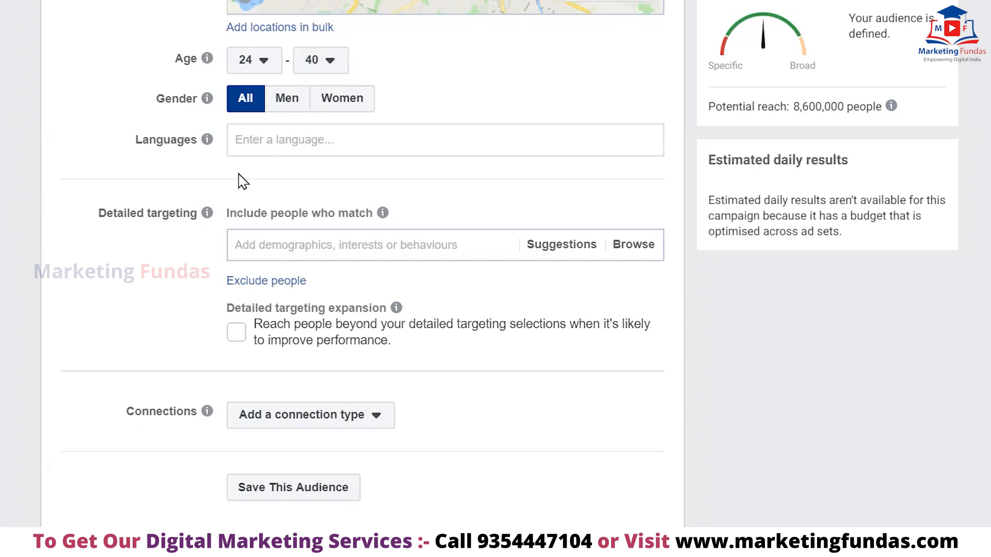
{"action": "left_click", "coordinate": [643, 255]}
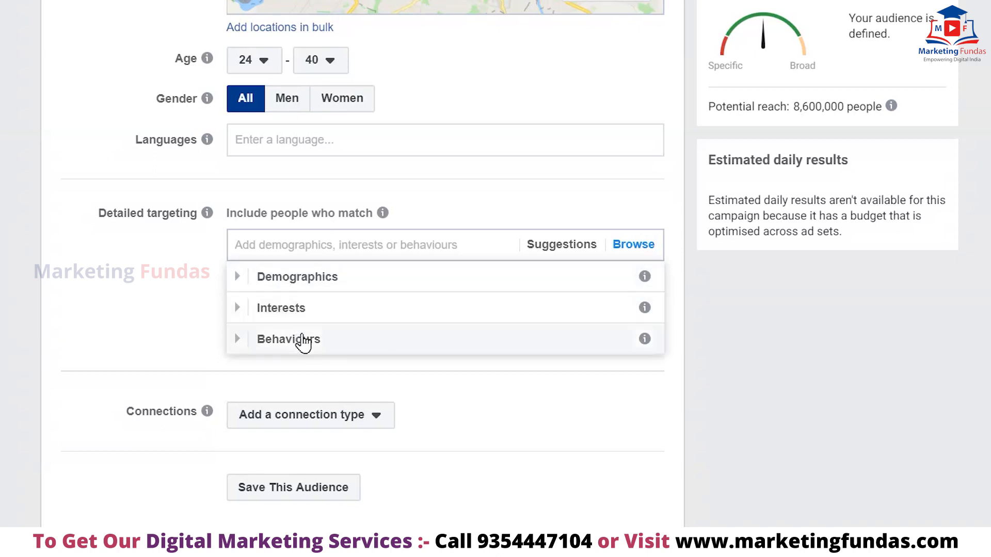
{"action": "left_click", "coordinate": [178, 289]}
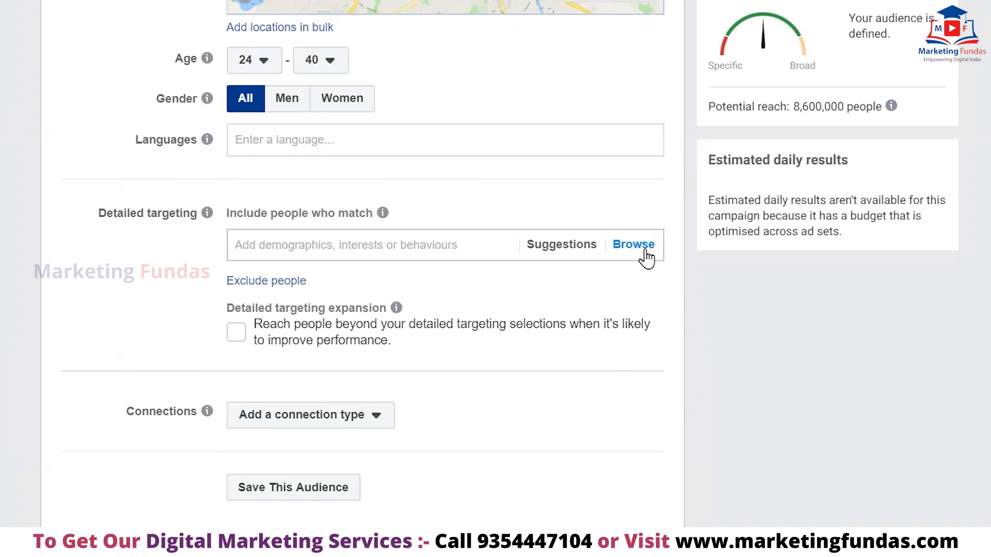
{"action": "left_click", "coordinate": [646, 255]}
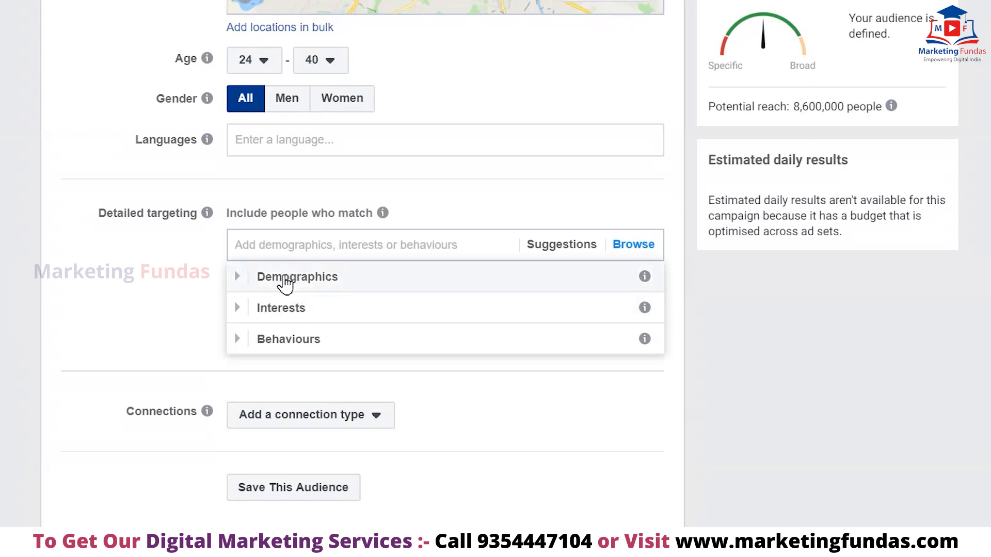
{"action": "left_click", "coordinate": [285, 283]}
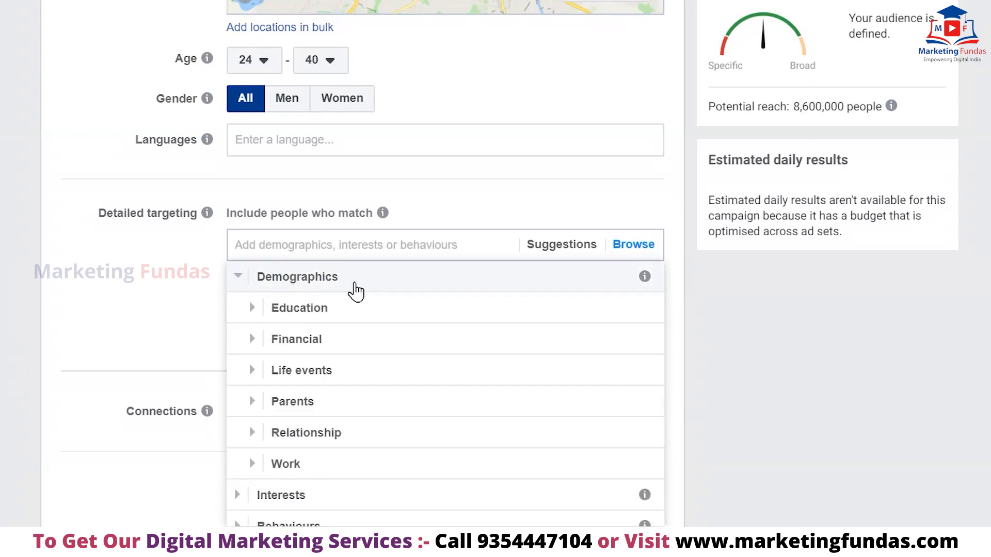
{"action": "left_click", "coordinate": [302, 316]}
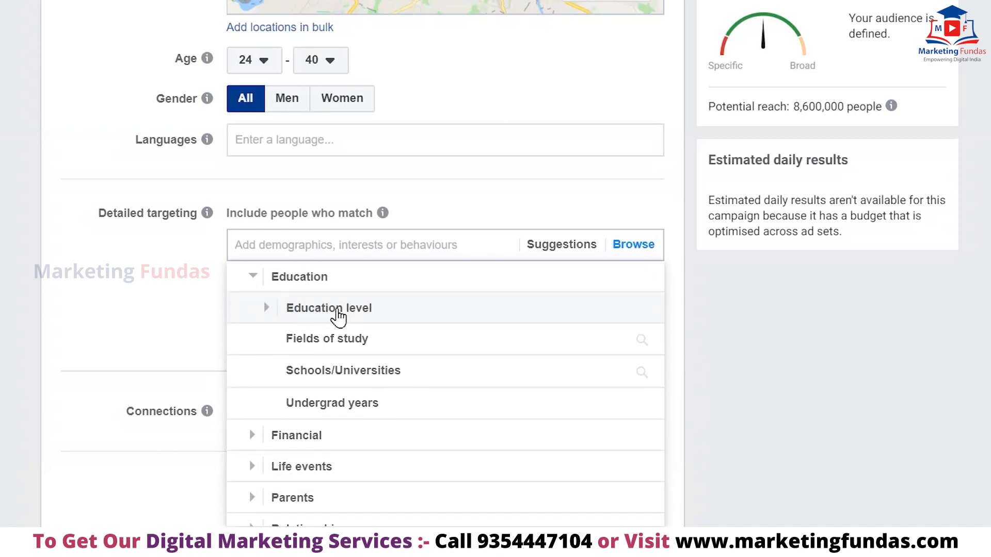
{"action": "left_click", "coordinate": [321, 310]}
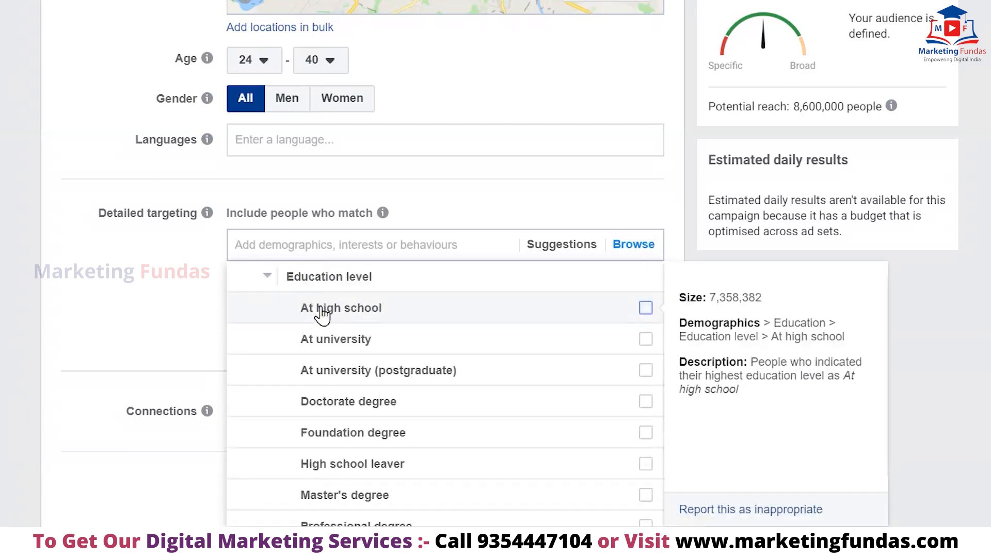
{"action": "left_click", "coordinate": [645, 370]}
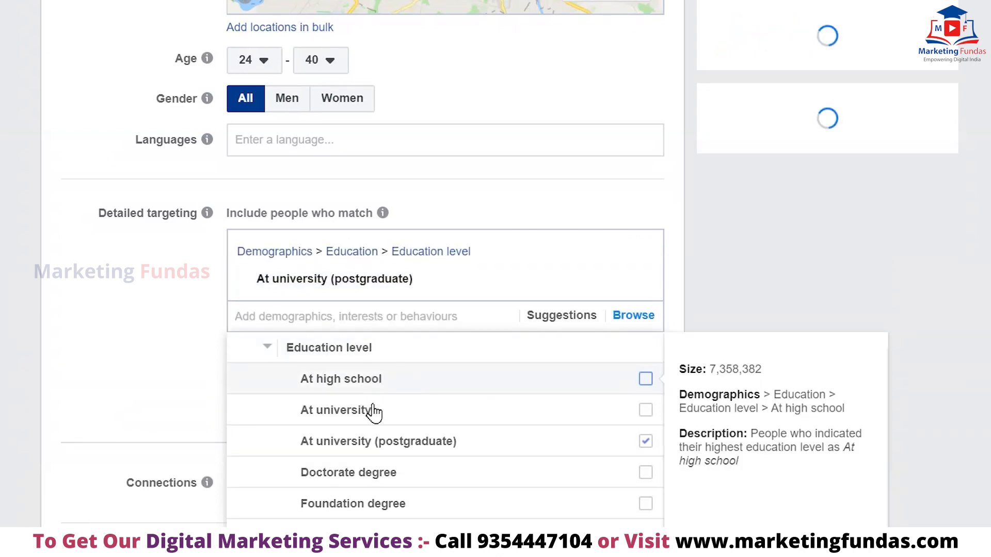
- Include the employer Tata Steel in the detailed targeting, searching the Work employers in Demographics for "tata"
{"action": "scroll", "coordinate": [371, 410], "scroll_direction": "down", "scroll_amount": 2}
{"action": "scroll", "coordinate": [405, 400], "scroll_direction": "down", "scroll_amount": 5}
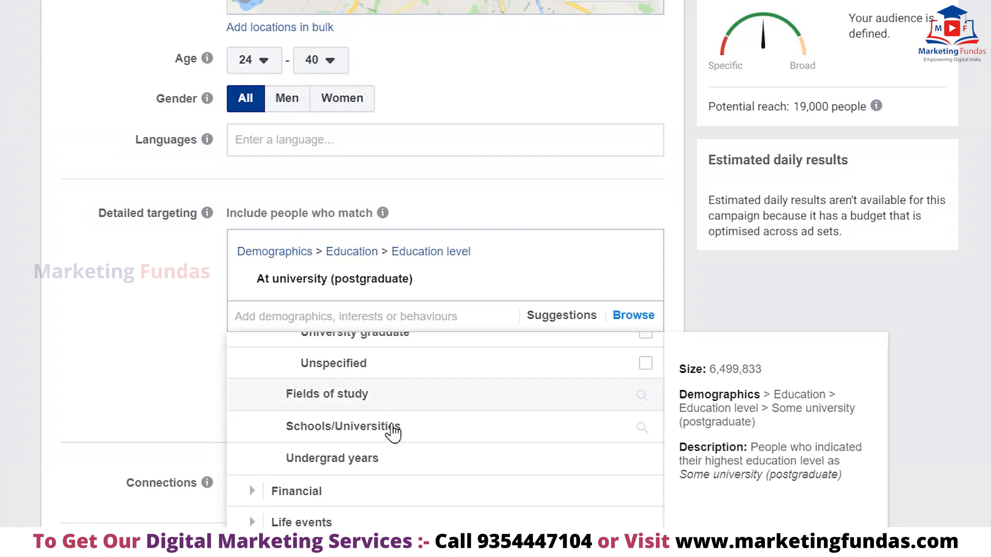
{"action": "scroll", "coordinate": [423, 465], "scroll_direction": "down", "scroll_amount": 2}
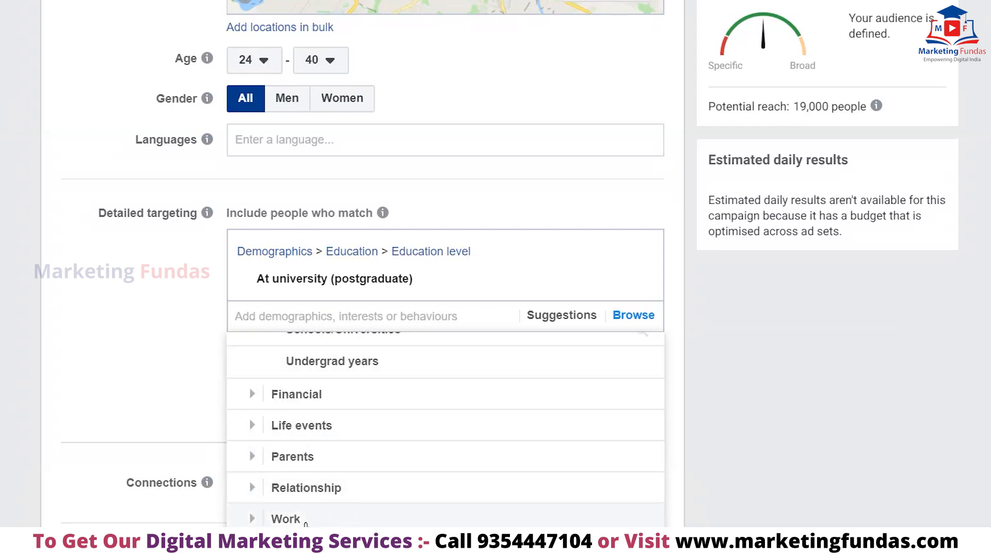
{"action": "left_click", "coordinate": [289, 517]}
{"action": "scroll", "coordinate": [299, 513], "scroll_direction": "down", "scroll_amount": 2}
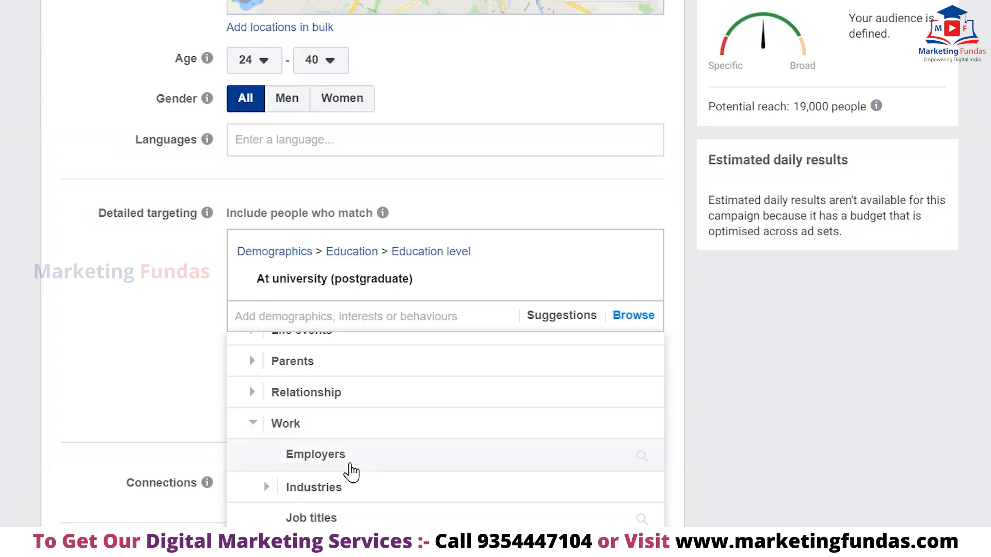
{"action": "left_click", "coordinate": [449, 464]}
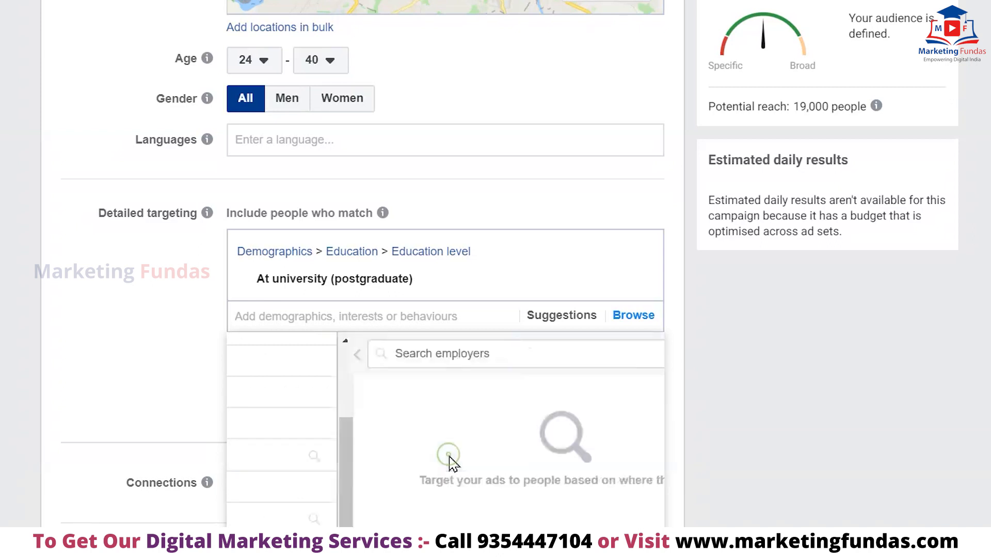
{"action": "left_click", "coordinate": [465, 354]}
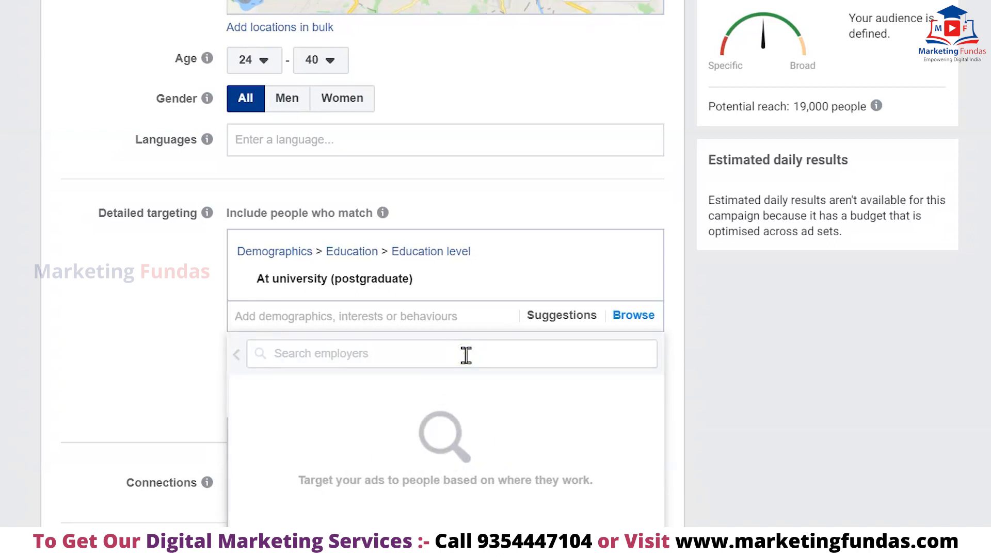
{"action": "type", "text": "t"}
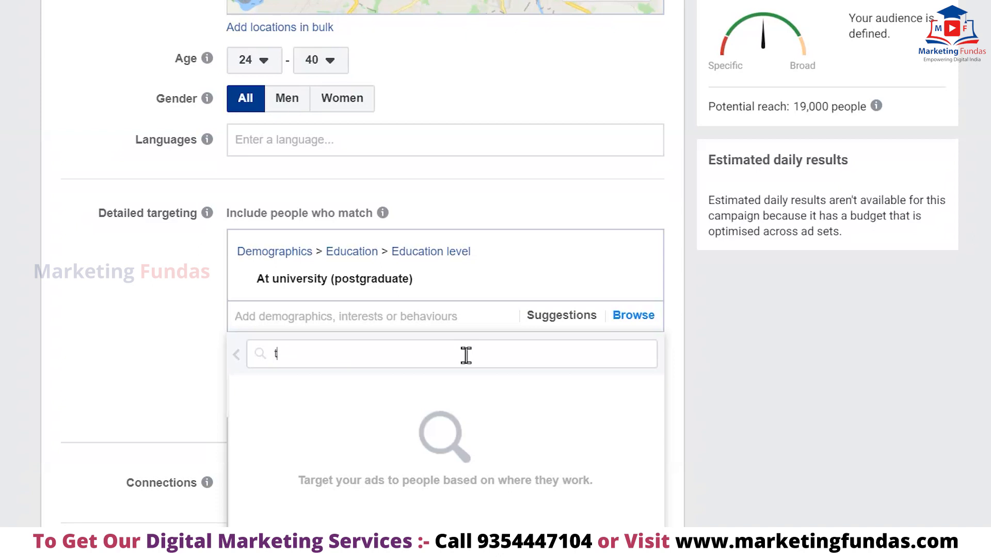
{"action": "type", "text": "cs"}
{"action": "key", "text": "BackSpace"}
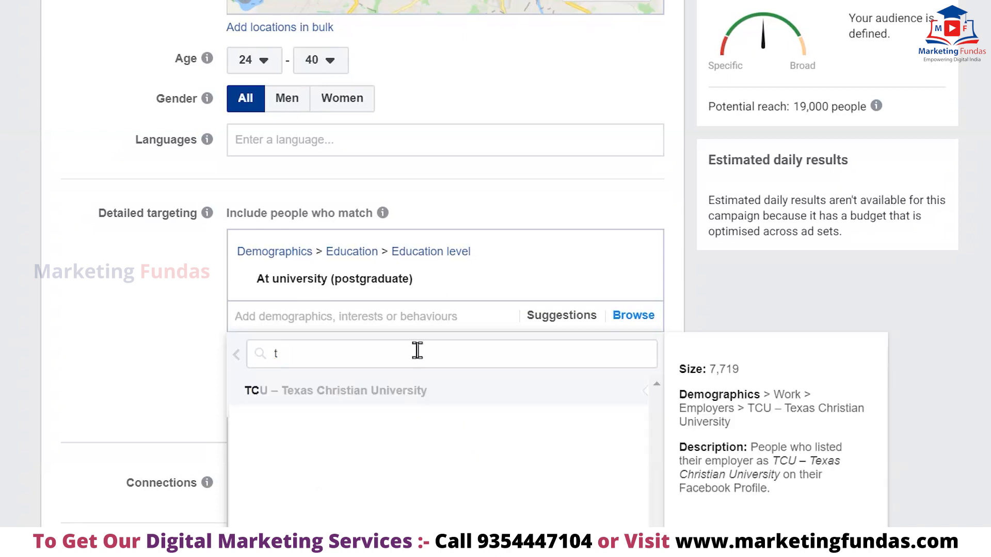
{"action": "type", "text": "a"}
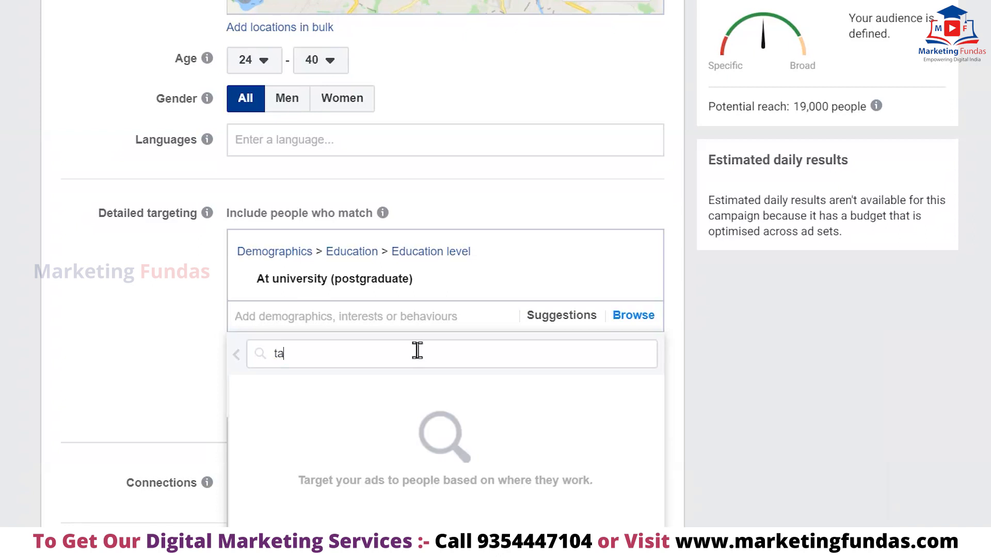
{"action": "type", "text": "ta"}
{"action": "key", "text": "Return"}
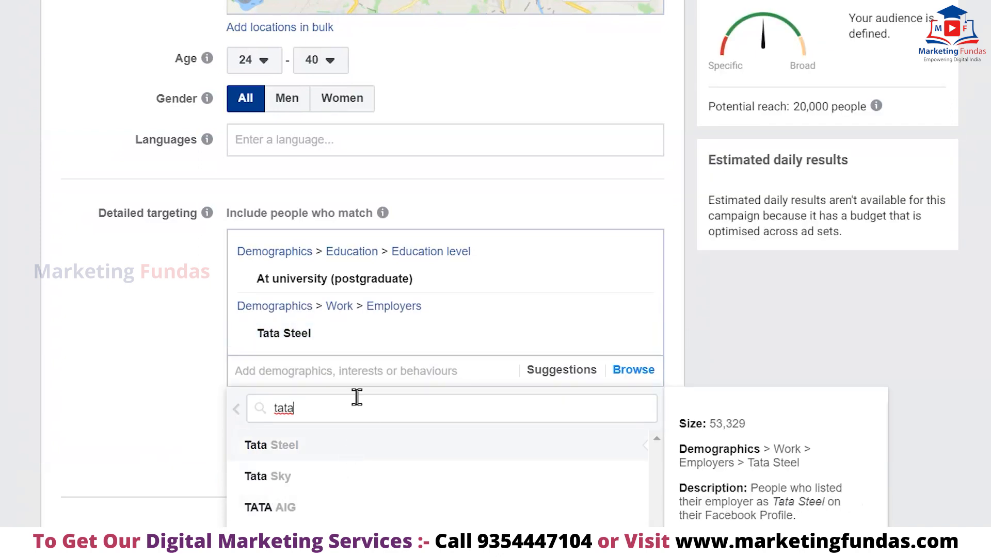
- Search the Work job titles in Demographics for "marketing" and include Chief marketing officer in the detailed targeting
{"action": "mouse_move", "coordinate": [308, 347]}
{"action": "left_click", "coordinate": [237, 410]}
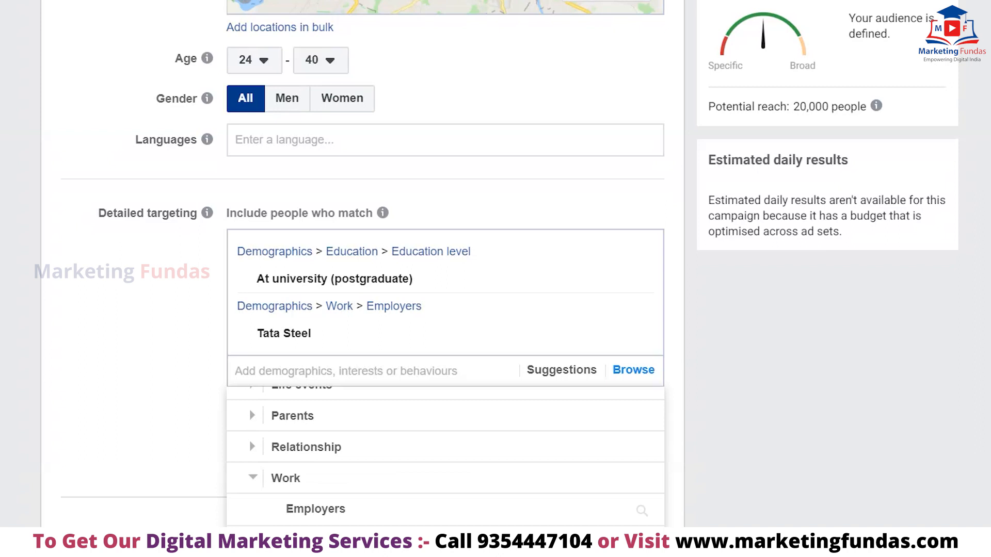
{"action": "left_click", "coordinate": [338, 509]}
{"action": "type", "text": "t"}
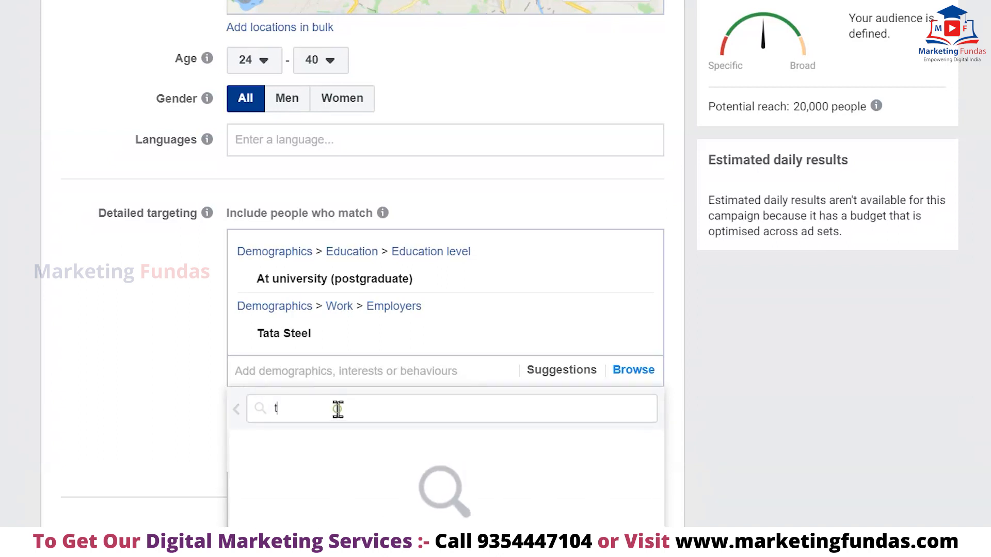
{"action": "key", "text": "BackSpace"}
{"action": "type", "text": "marketing"}
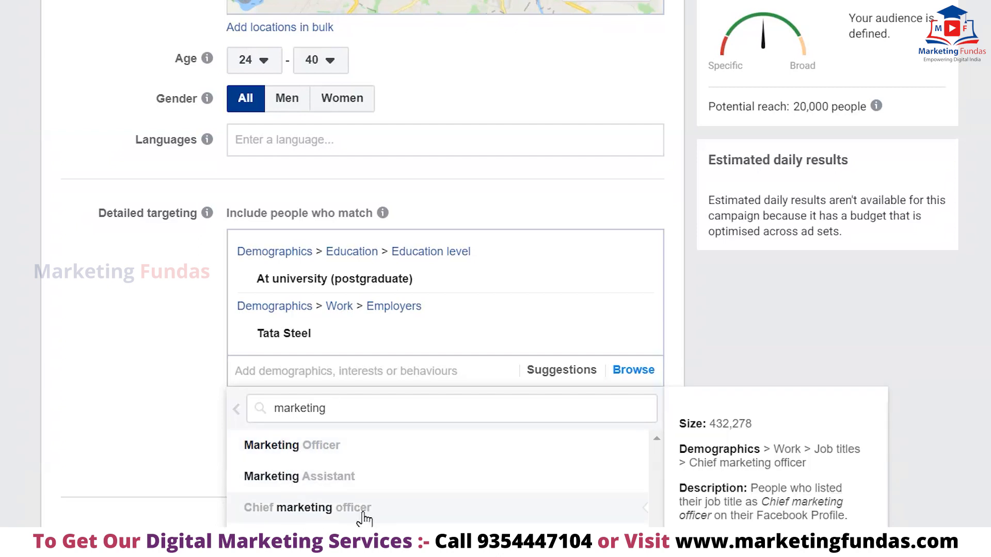
{"action": "left_click", "coordinate": [336, 512]}
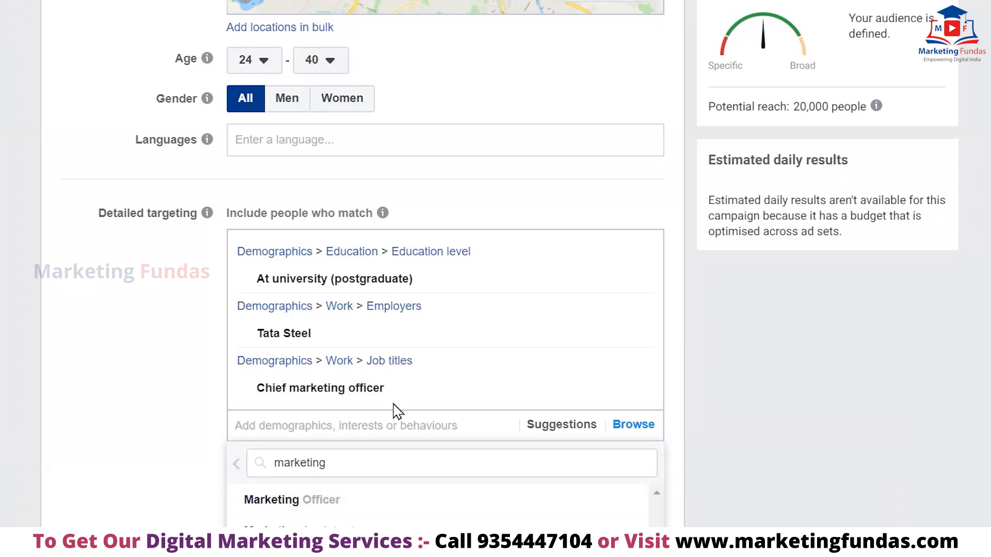
- Include the interest Advertising from the Business and industry group of Interests in the detailed targeting
{"action": "scroll", "coordinate": [144, 438], "scroll_direction": "down", "scroll_amount": 2}
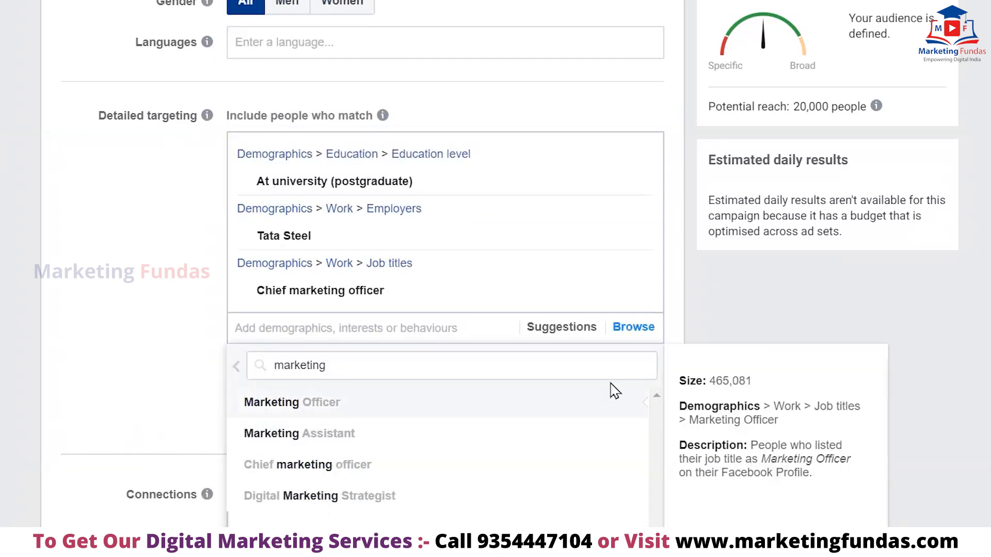
{"action": "left_click", "coordinate": [642, 340]}
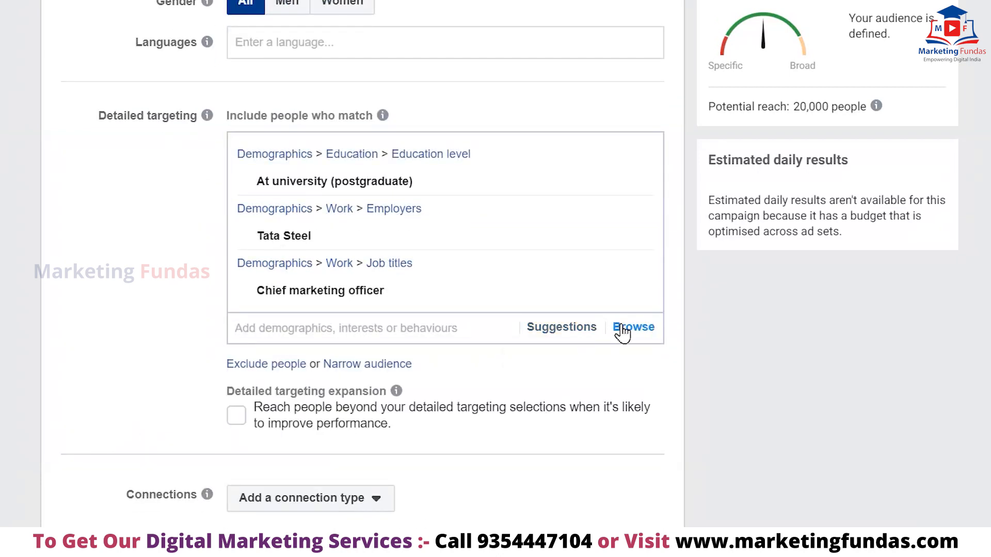
{"action": "left_click", "coordinate": [626, 329]}
{"action": "left_click", "coordinate": [288, 390]}
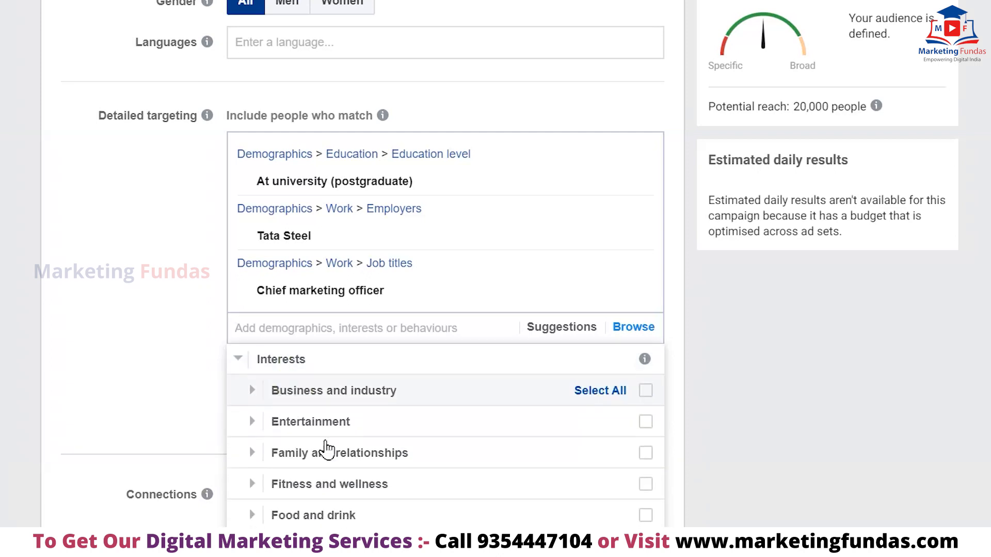
{"action": "left_click", "coordinate": [294, 398]}
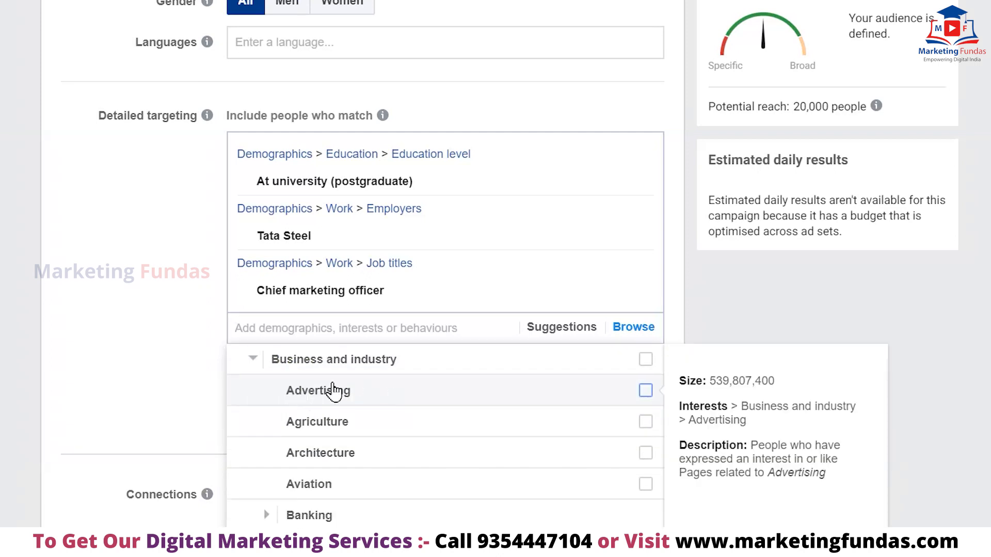
{"action": "left_click", "coordinate": [645, 390]}
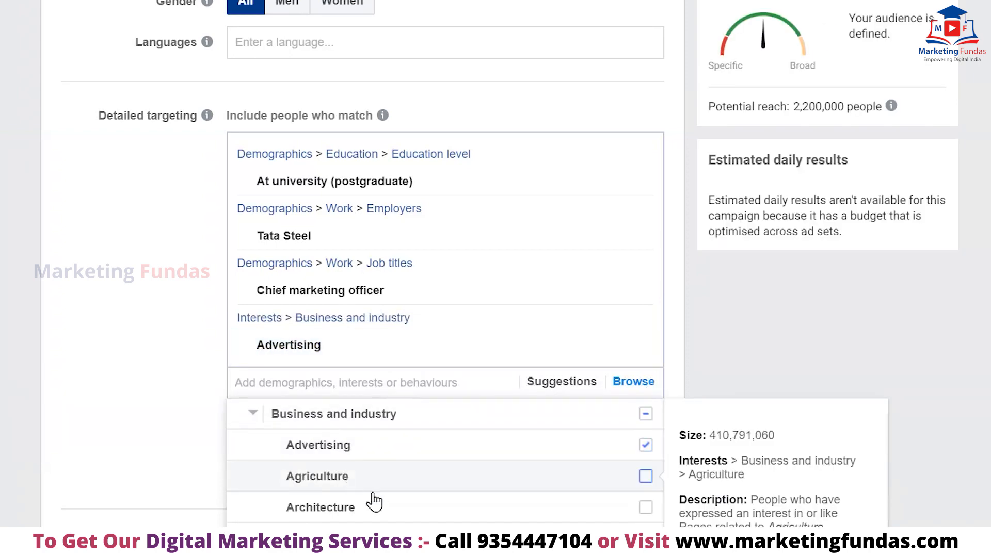
- Examine the Behaviours categories of the detailed targeting and expand the More categories group
{"action": "scroll", "coordinate": [352, 474], "scroll_direction": "down", "scroll_amount": 5}
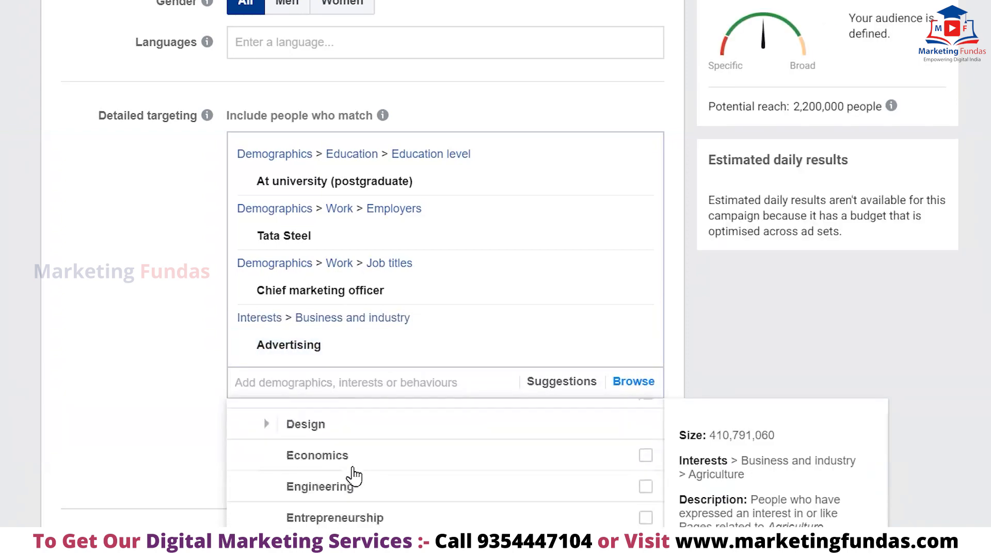
{"action": "scroll", "coordinate": [354, 476], "scroll_direction": "down", "scroll_amount": 10}
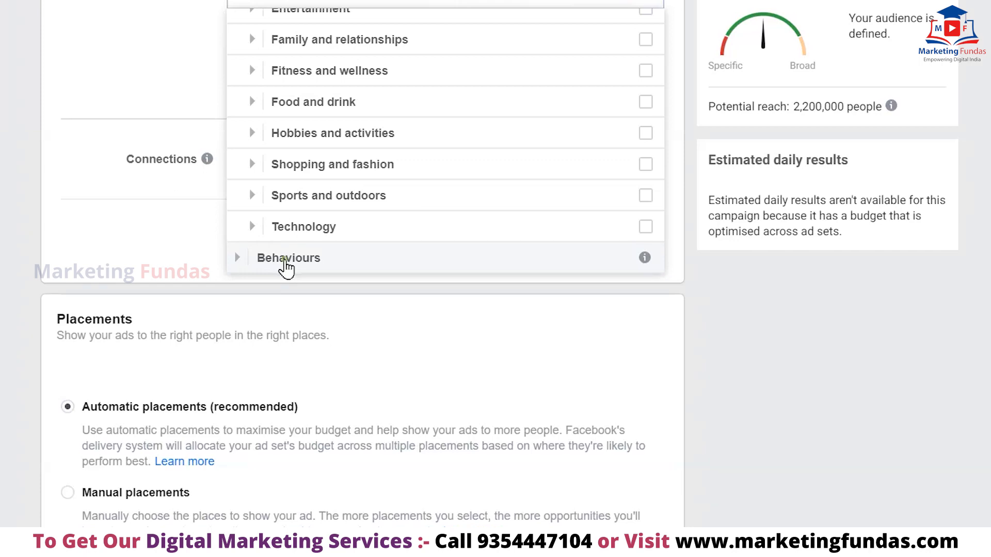
{"action": "left_click", "coordinate": [286, 261]}
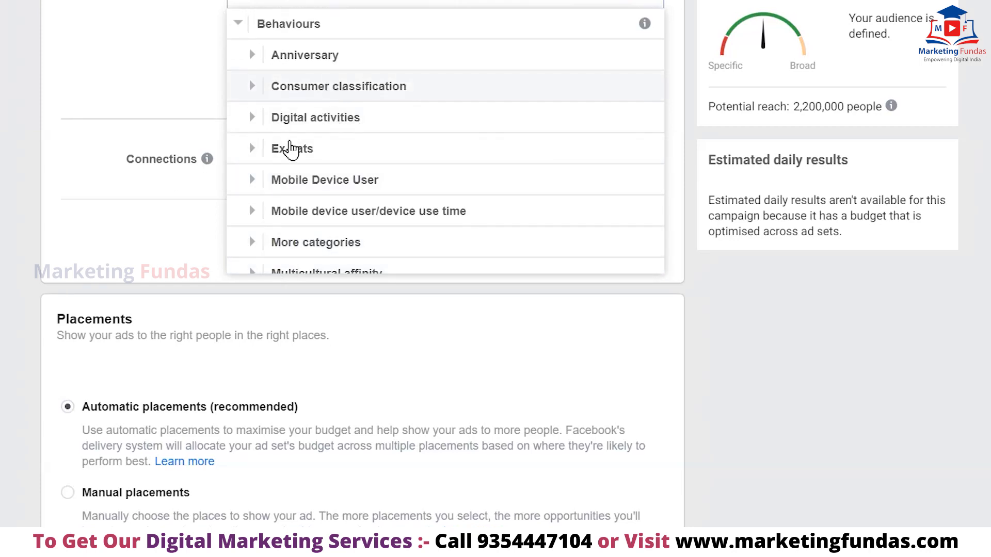
{"action": "scroll", "coordinate": [352, 166], "scroll_direction": "down", "scroll_amount": 2}
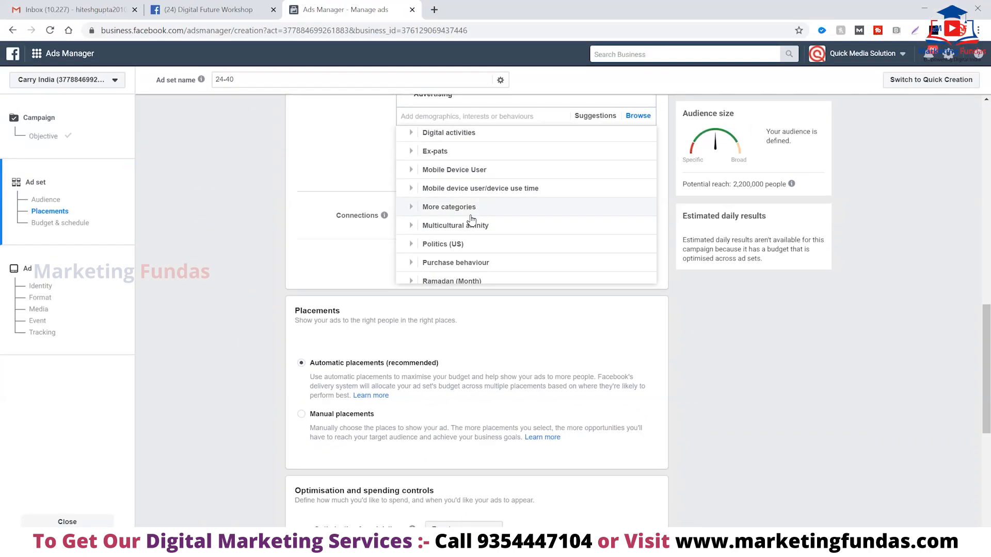
{"action": "left_click", "coordinate": [450, 208]}
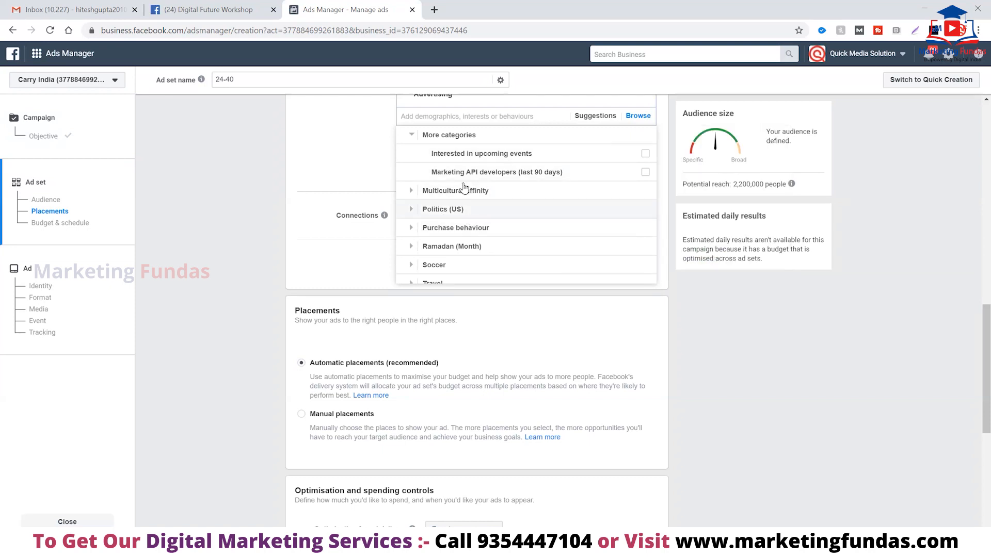